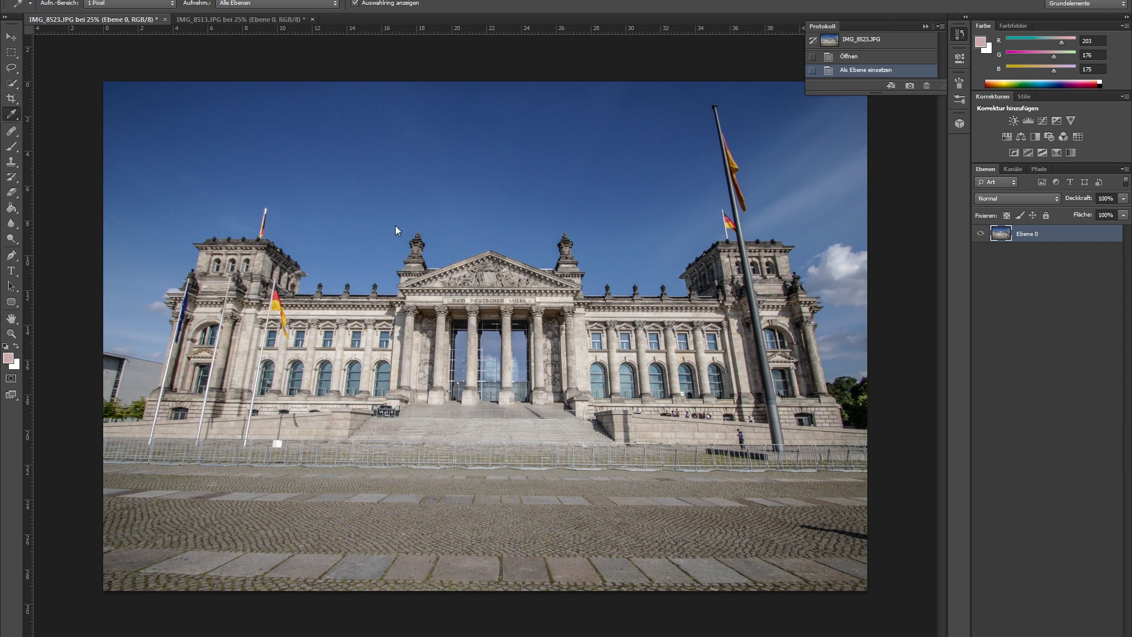
Step: Select the Ruler tool (Linealwerkzeug) from the Eyedropper tool group
right_click(10, 115)
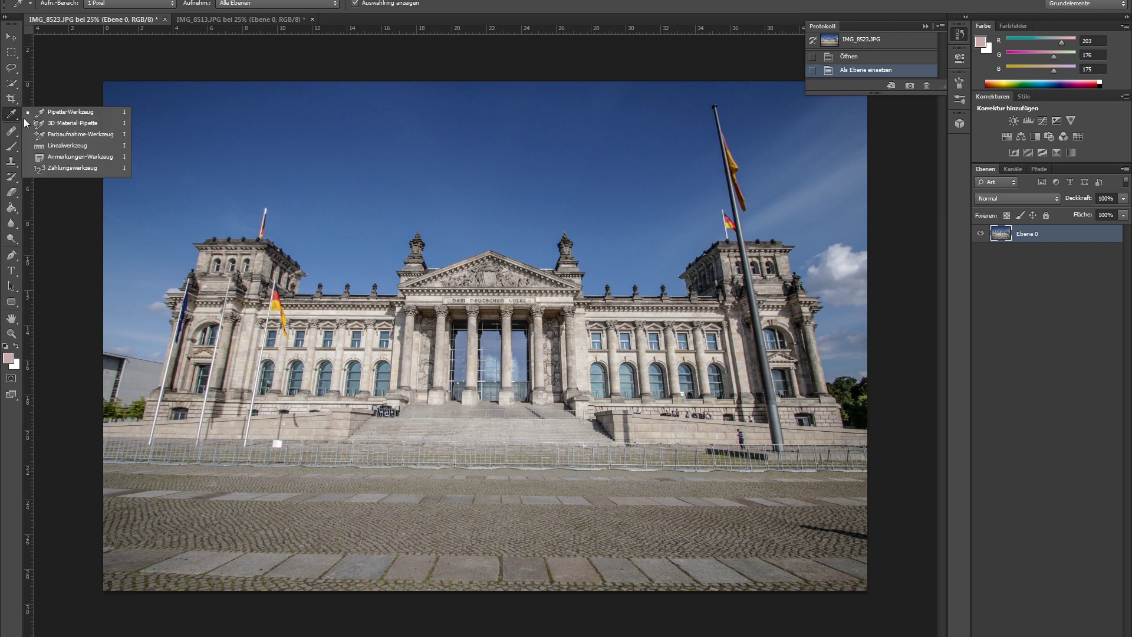
left_click(66, 147)
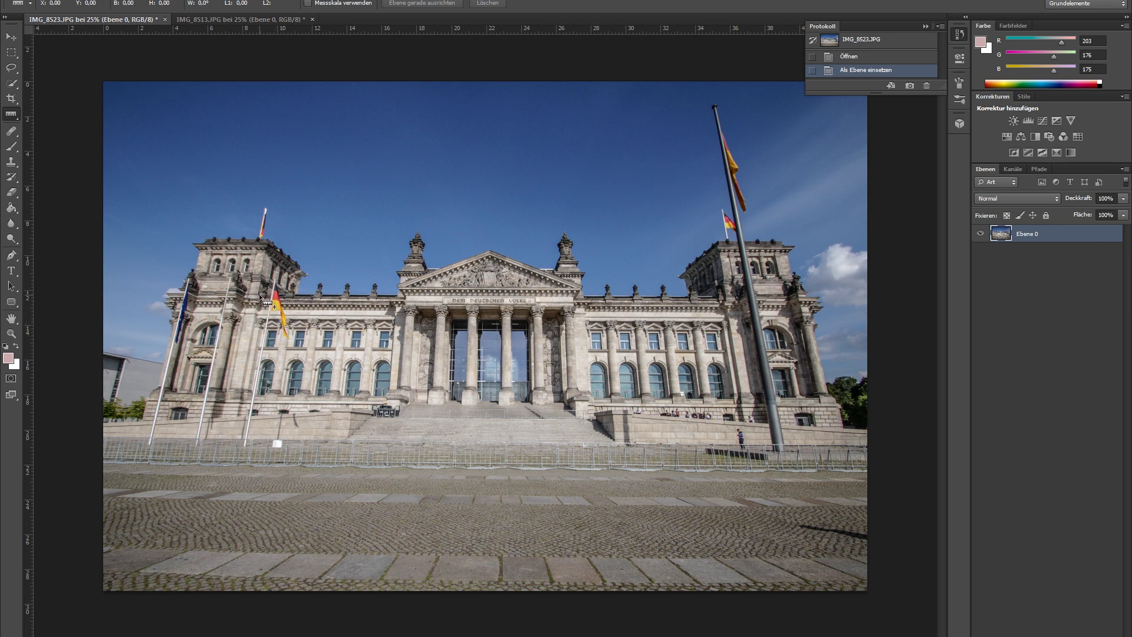
Step: Straighten Ebene 0 along a vertical edge, undoing the first cornice-based attempt
left_click_drag(260, 296, 724, 299)
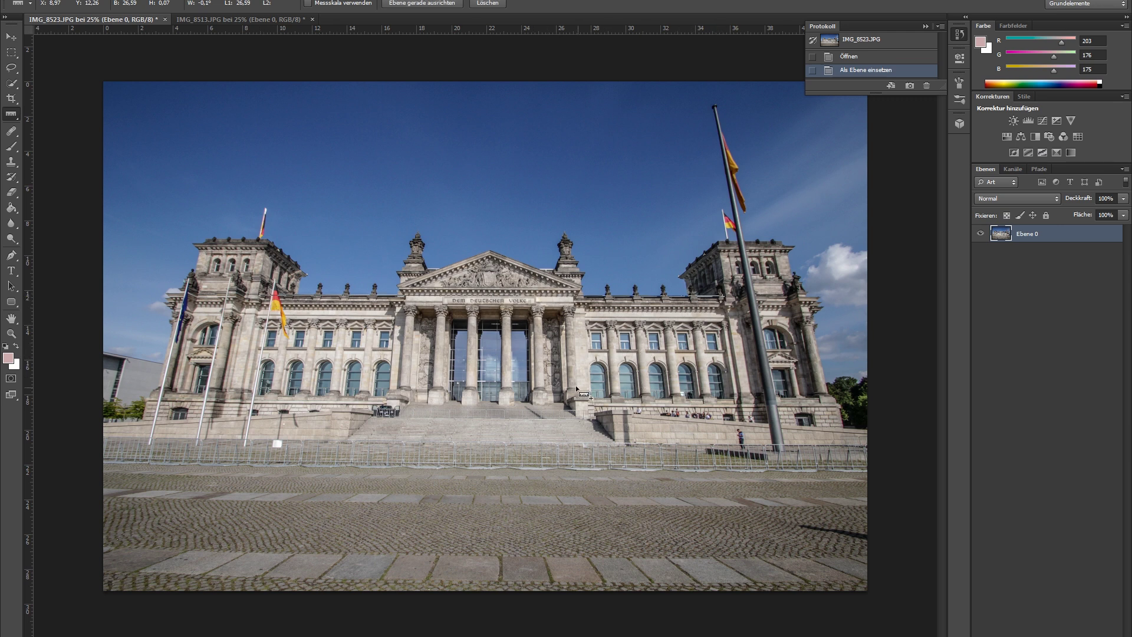
left_click(423, 4)
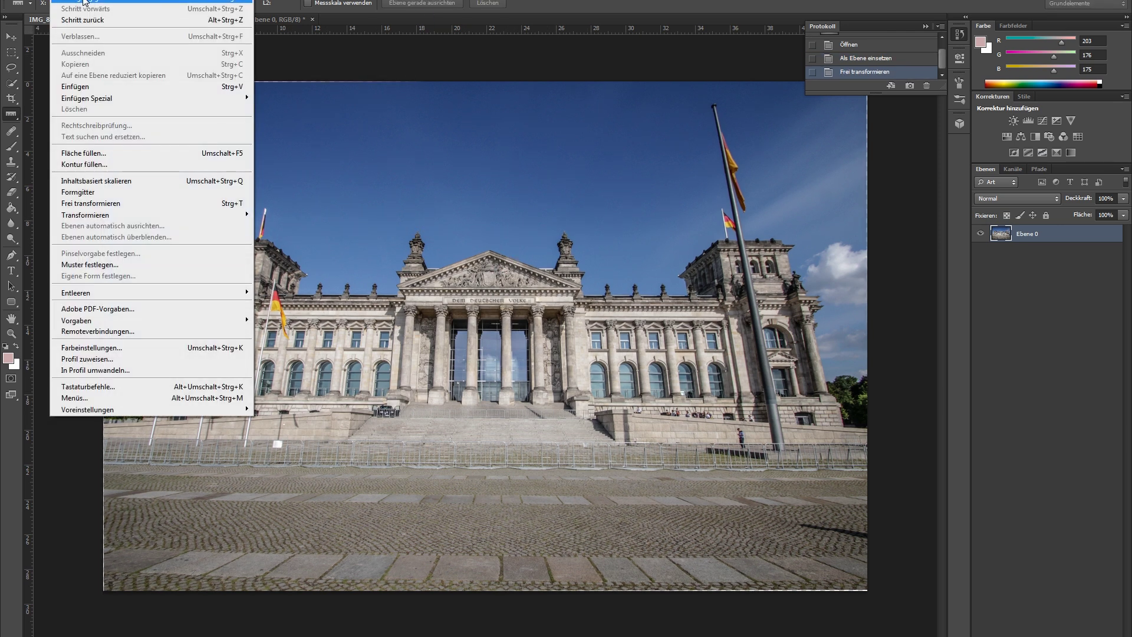
left_click(77, 5)
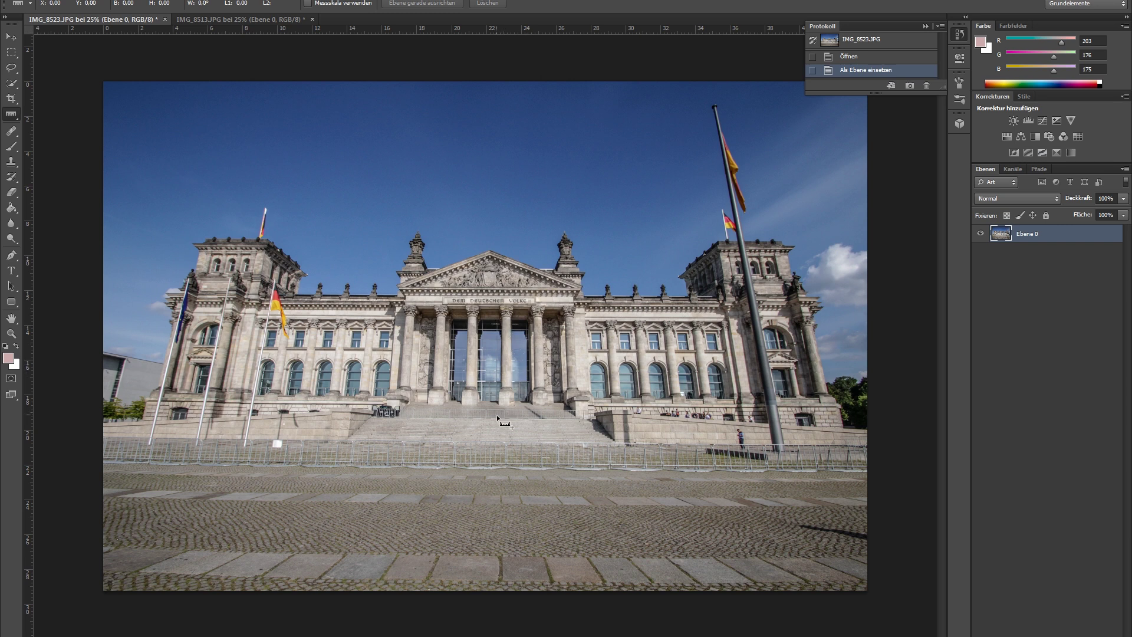
left_click_drag(501, 388, 502, 317)
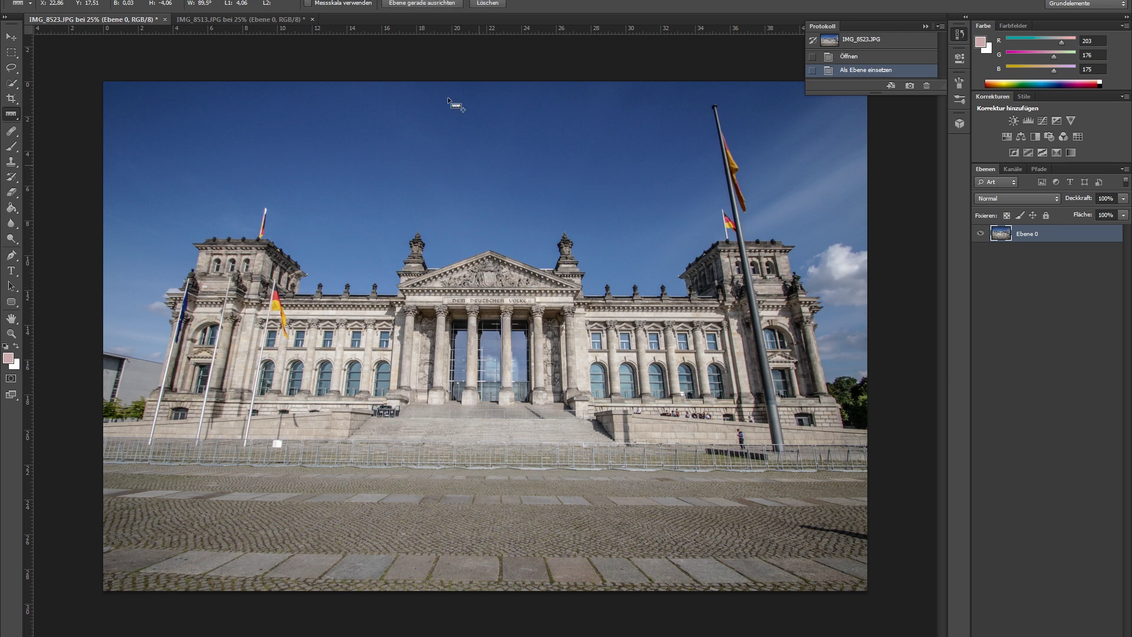
left_click(426, 2)
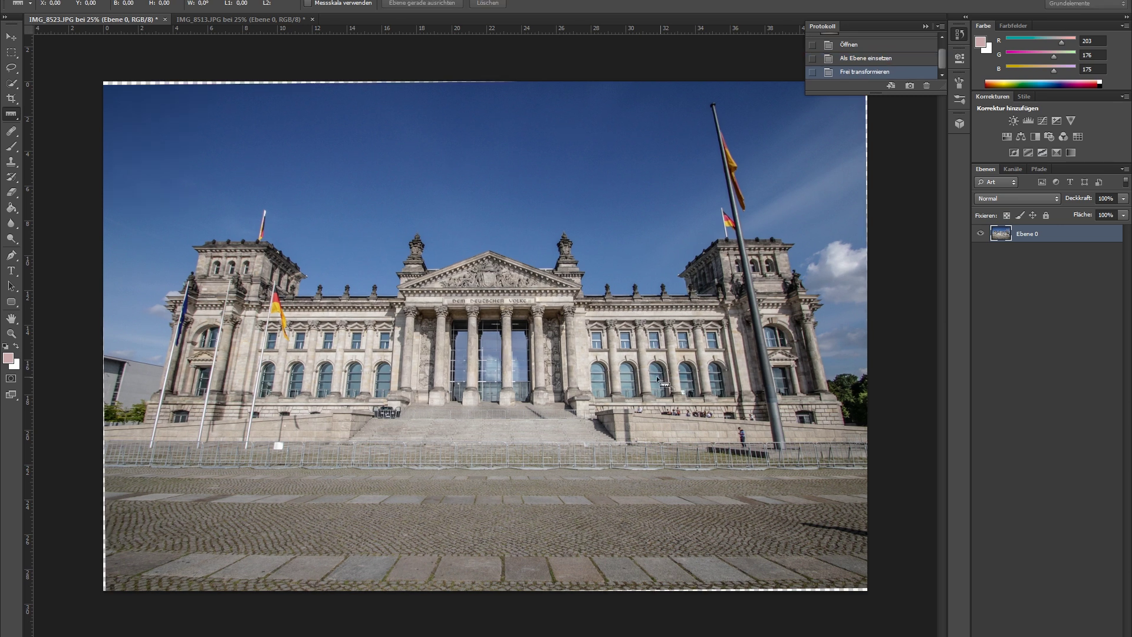
Step: Crop the Reichstag photo inward on all four sides past the transparent borders
left_click(11, 99)
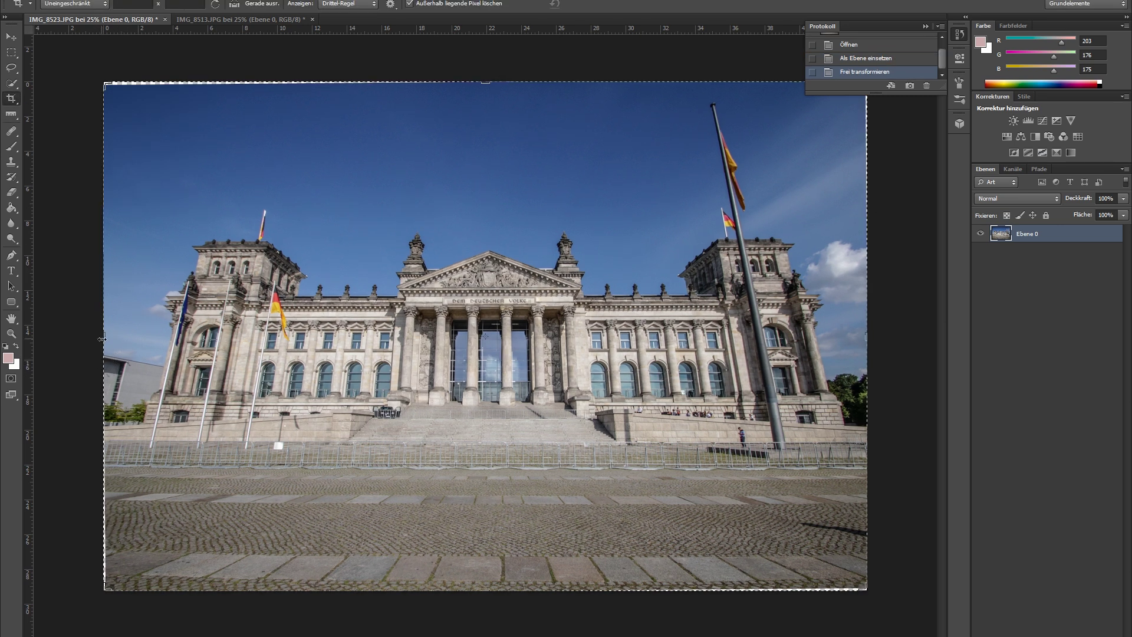
left_click_drag(101, 339, 100, 339)
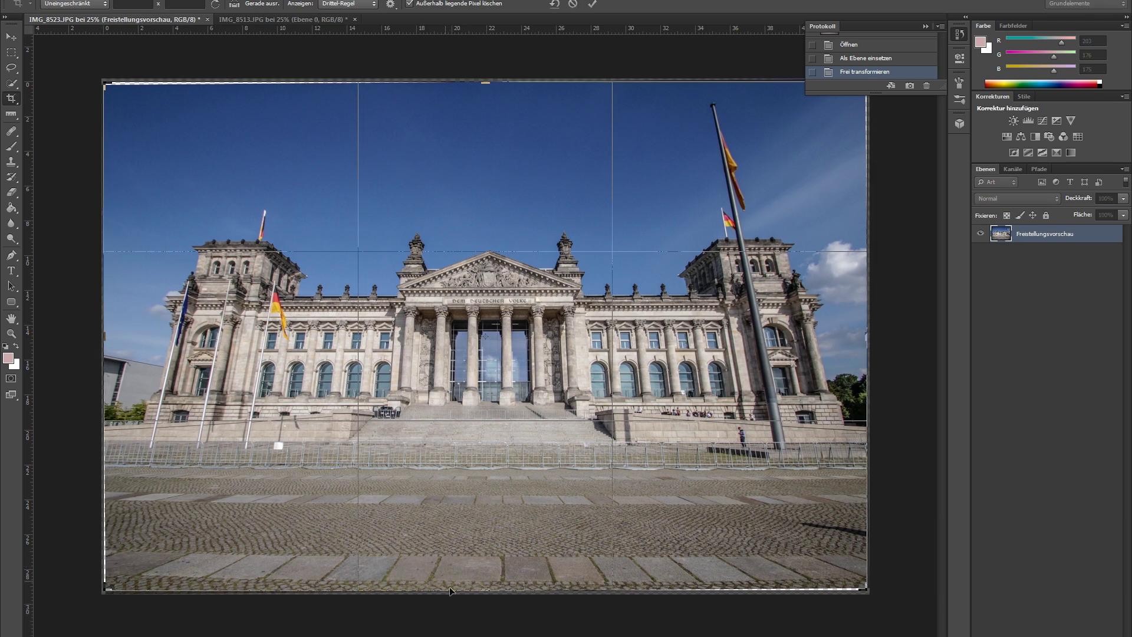
left_click_drag(486, 590, 486, 587)
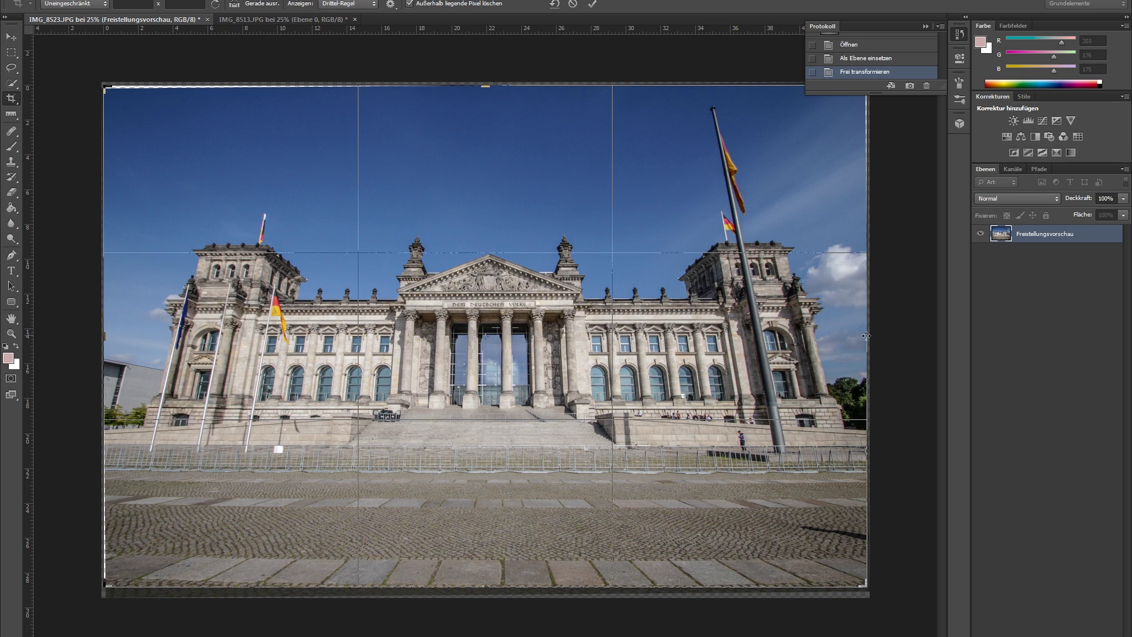
left_click_drag(866, 336, 864, 336)
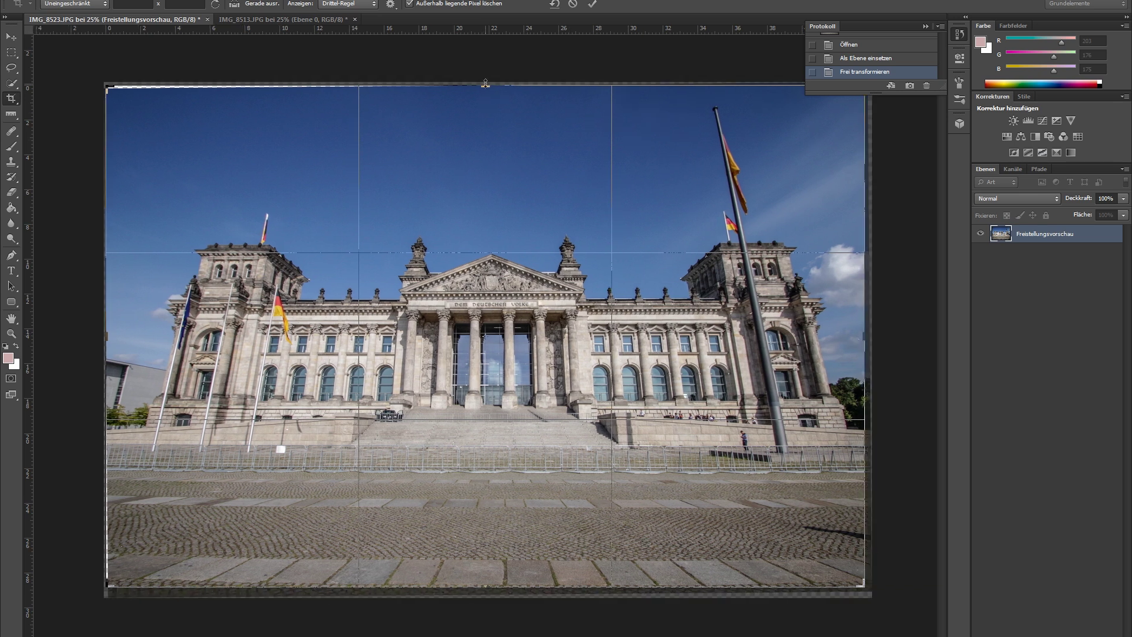
left_click_drag(485, 83, 486, 86)
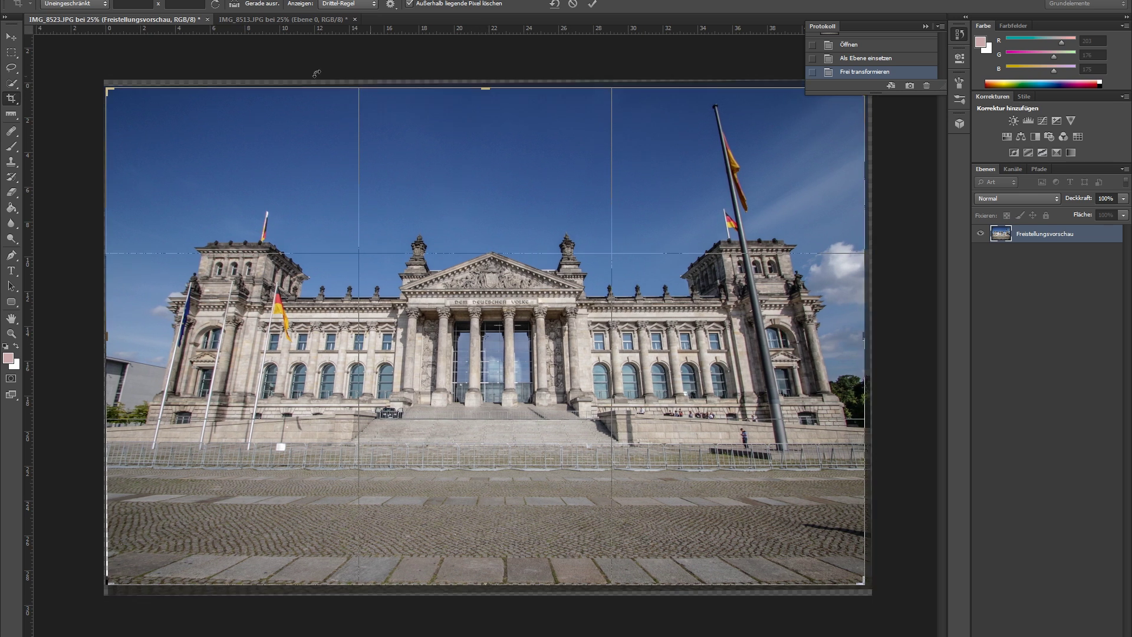
left_click(11, 37)
key("Return")
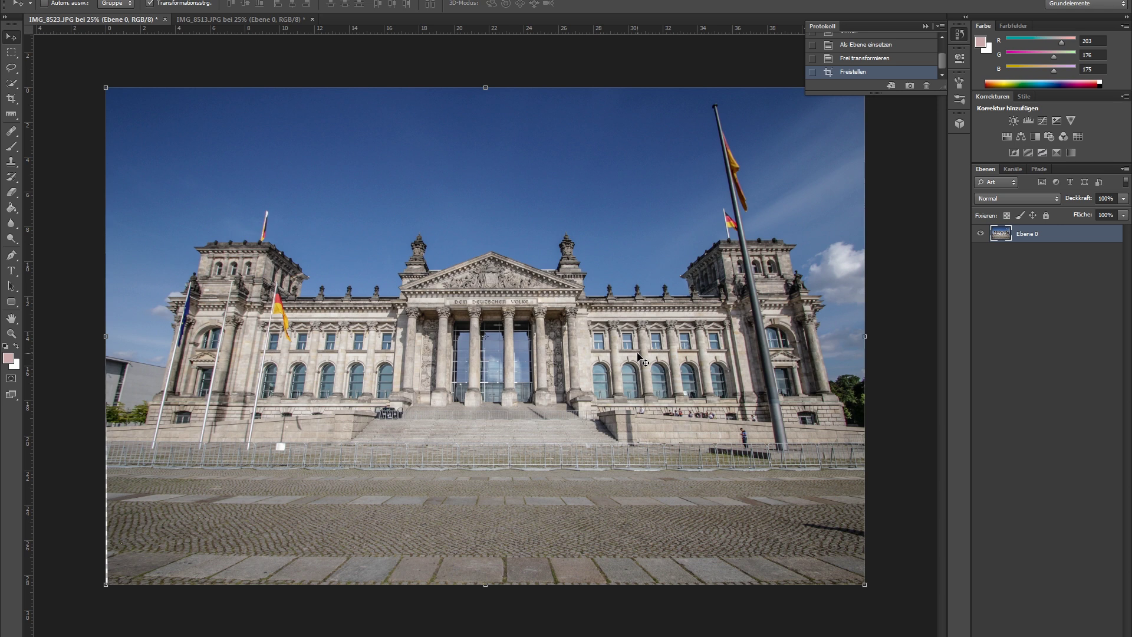
Step: Switch to the IMG_8513 Brandenburg Gate photo and duplicate Ebene 0 as Ebene 0 Kopie
left_click(226, 20)
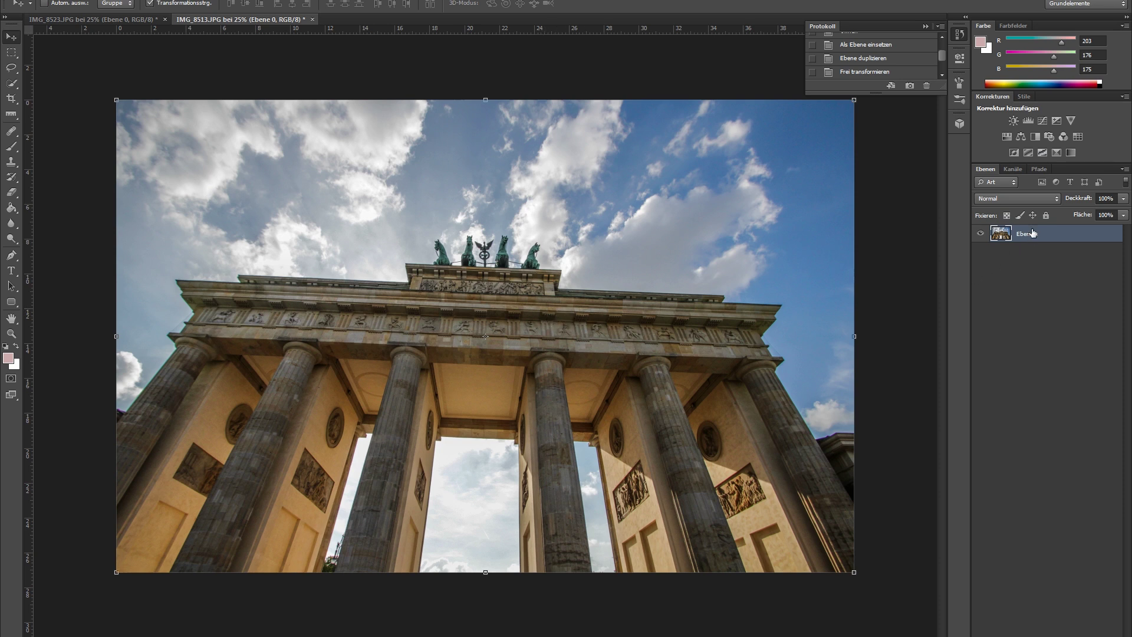
left_click_drag(1032, 235, 1111, 634)
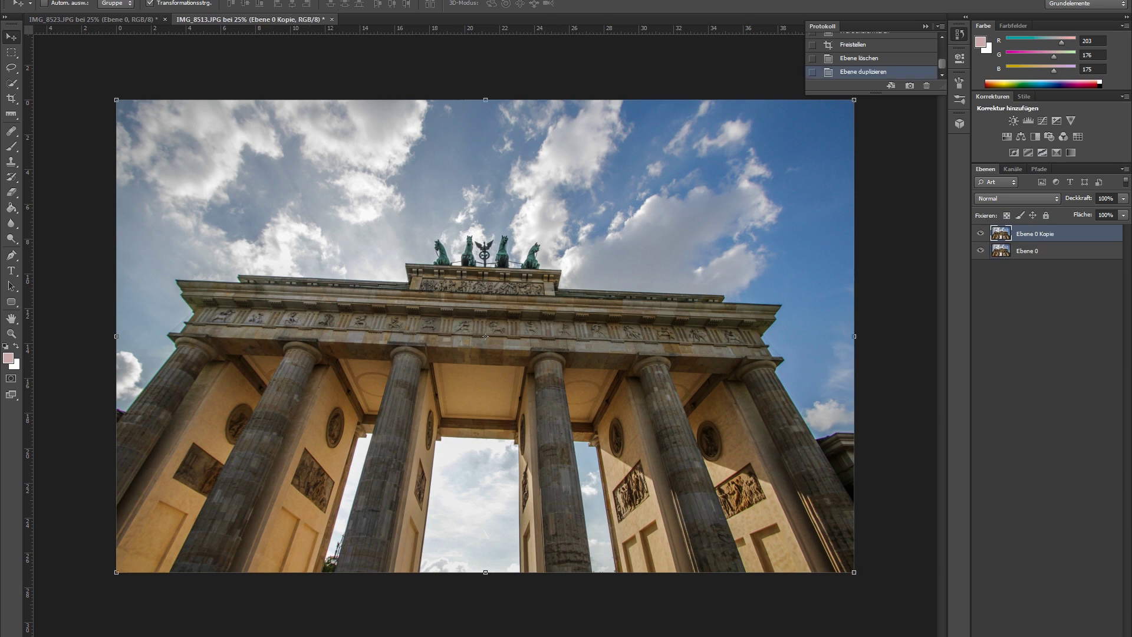
key("i")
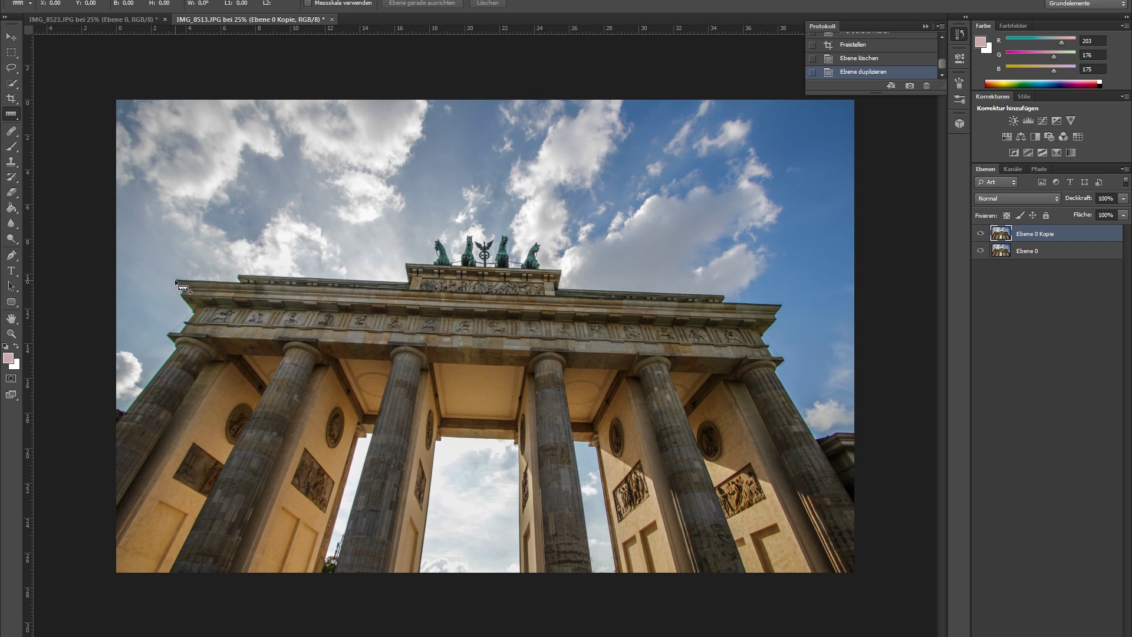
Step: Level Ebene 0 Kopie along the gate's cornice with the ruler and hide Ebene 0
left_click_drag(175, 280, 779, 303)
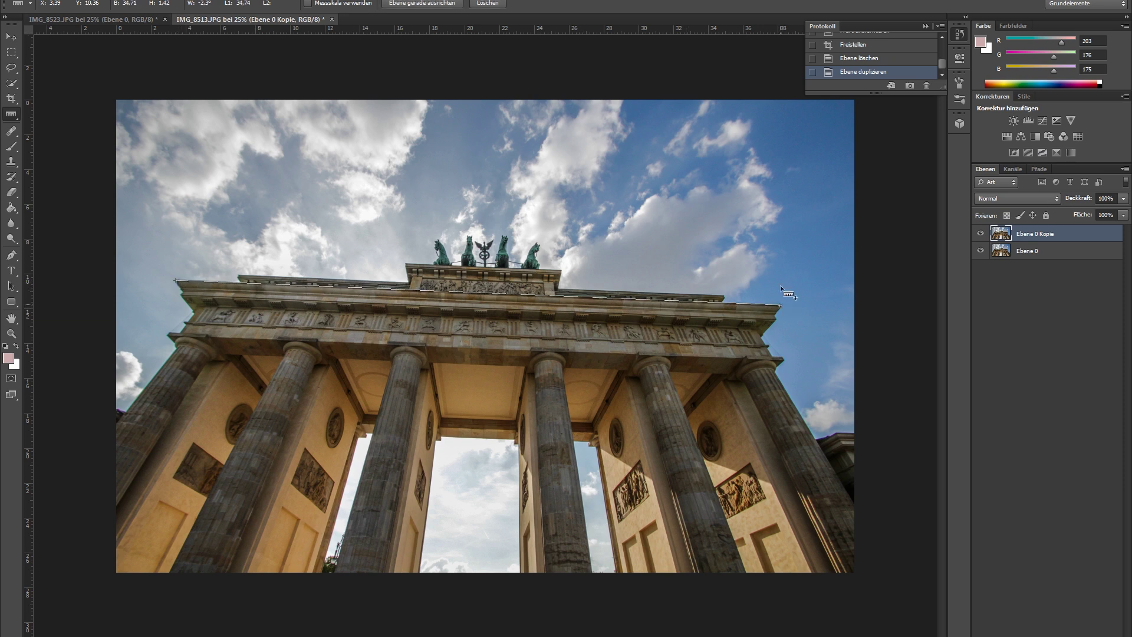
left_click(416, 9)
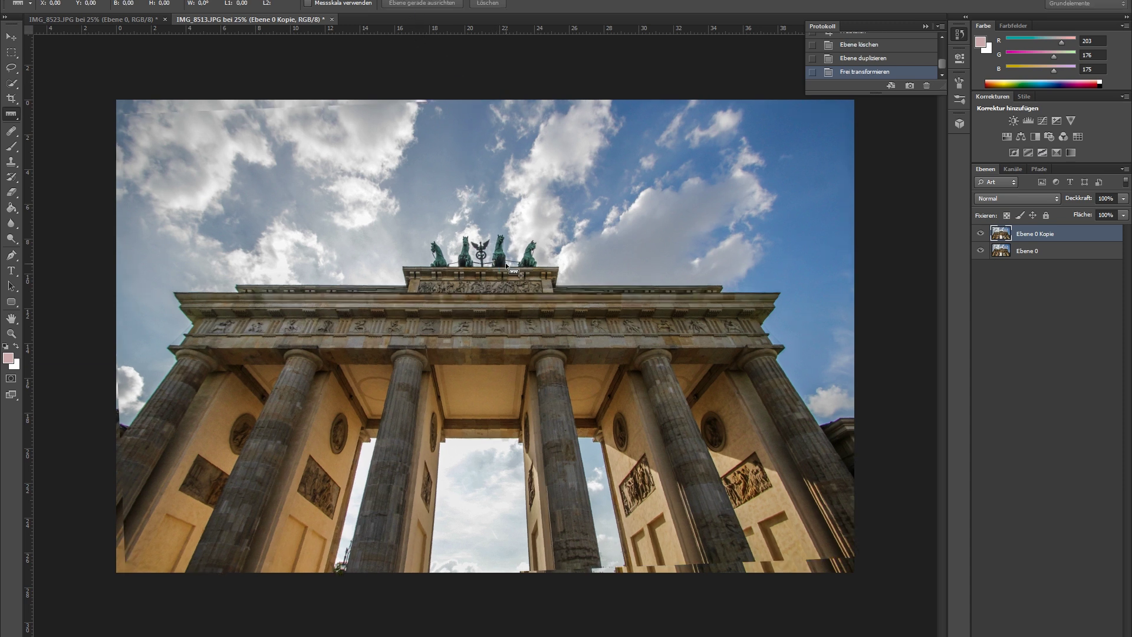
left_click(981, 251)
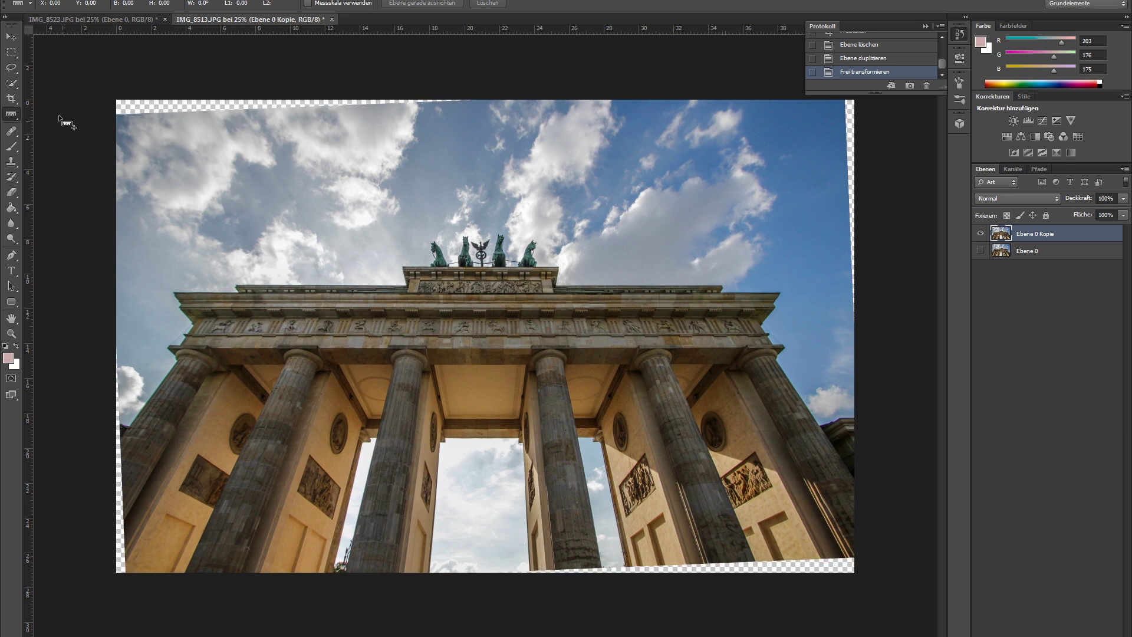
left_click(11, 99)
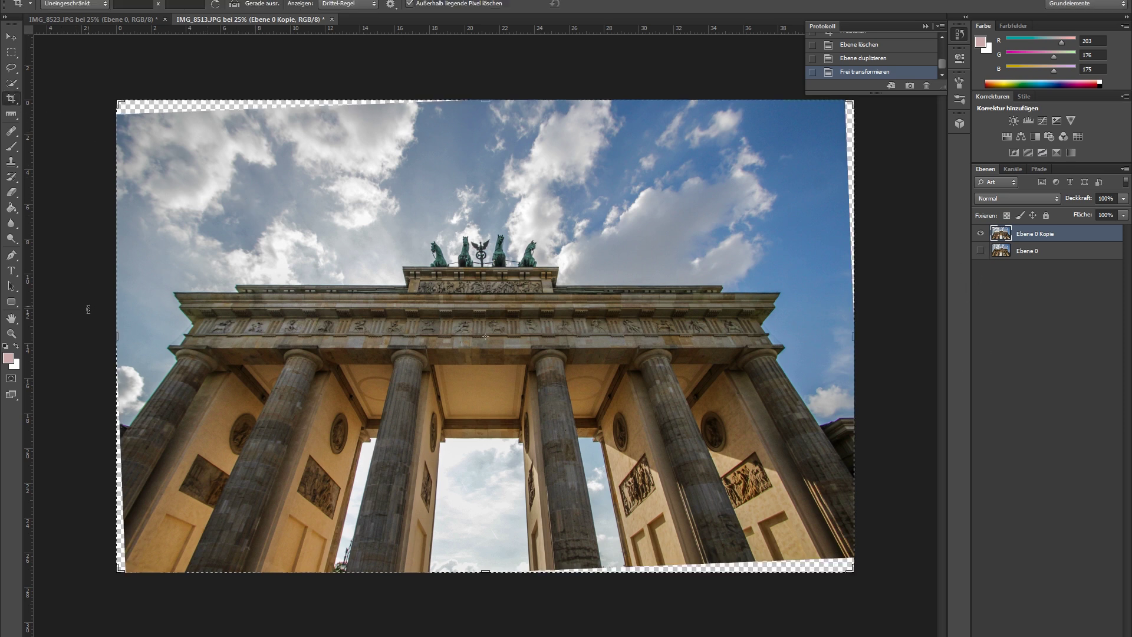
Step: Crop the Brandenburg Gate photo on all four sides inside the checkerboard corners
left_click_drag(117, 337, 123, 337)
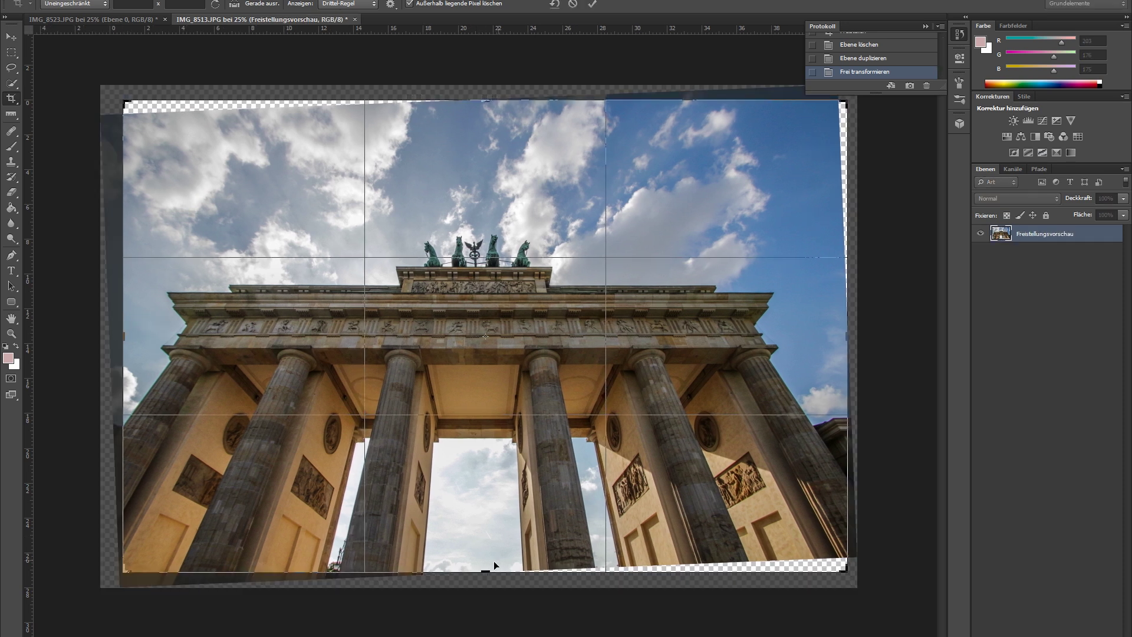
left_click_drag(487, 568, 488, 558)
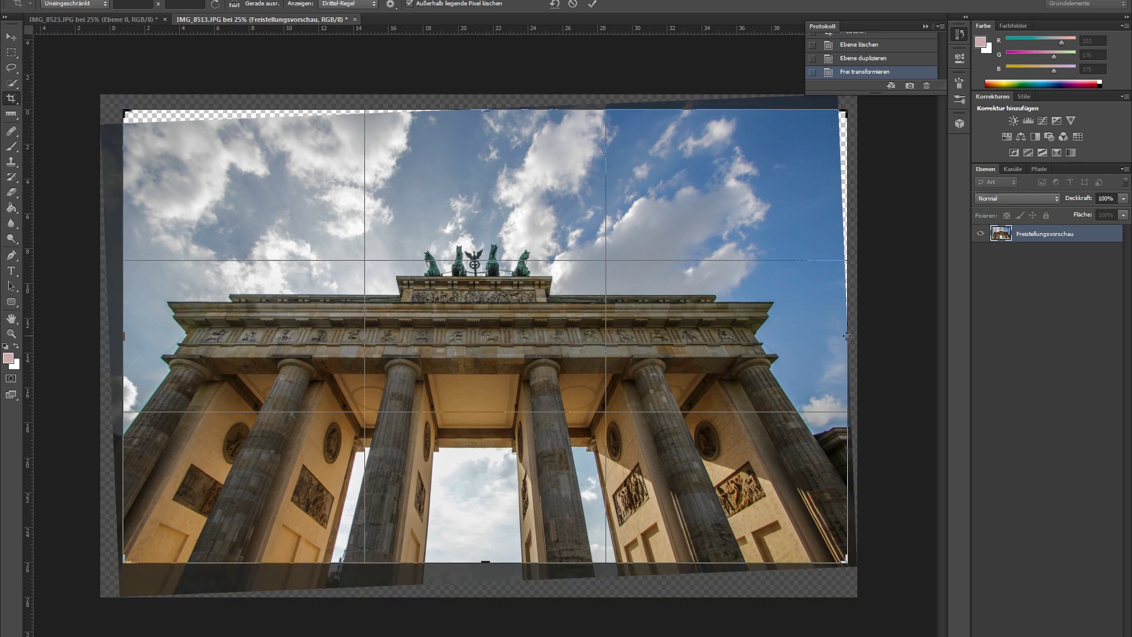
left_click_drag(847, 338, 839, 338)
left_click_drag(485, 109, 485, 119)
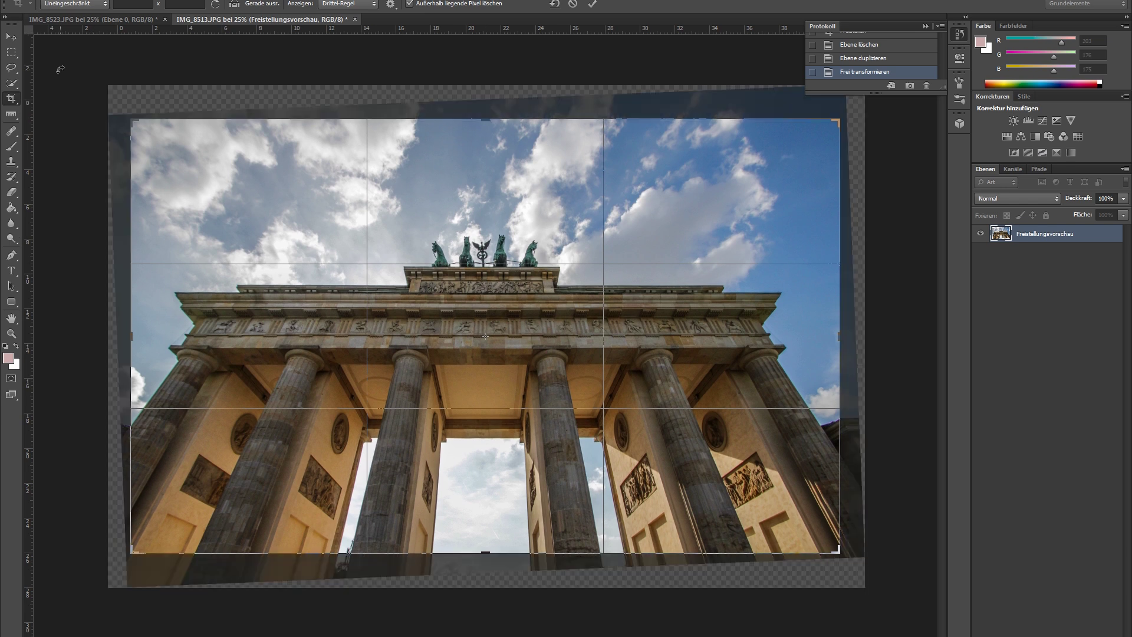
left_click(9, 40)
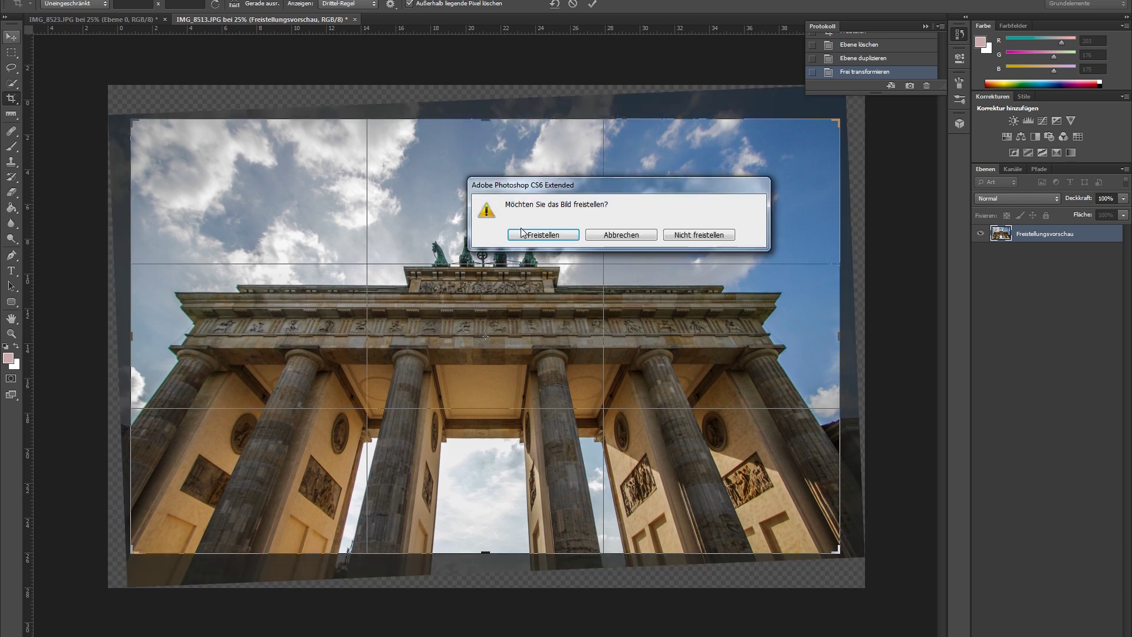
left_click(522, 233)
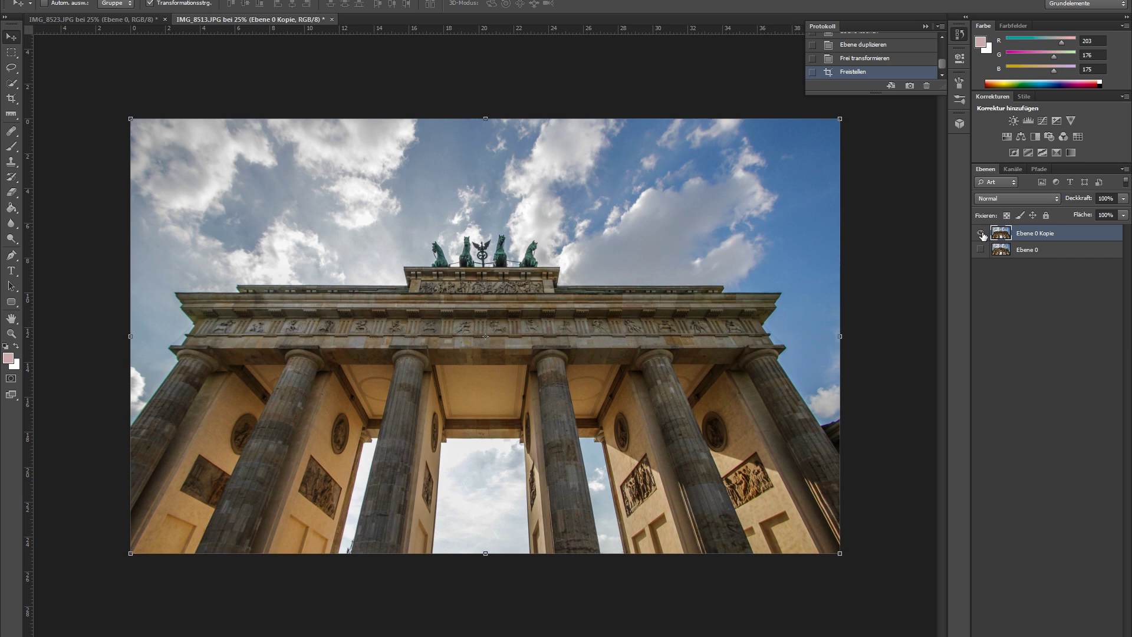
Step: Show Ebene 0 again and toggle Ebene 0 Kopie's visibility to compare before and after
left_click(980, 249)
left_click(980, 234)
left_click(981, 234)
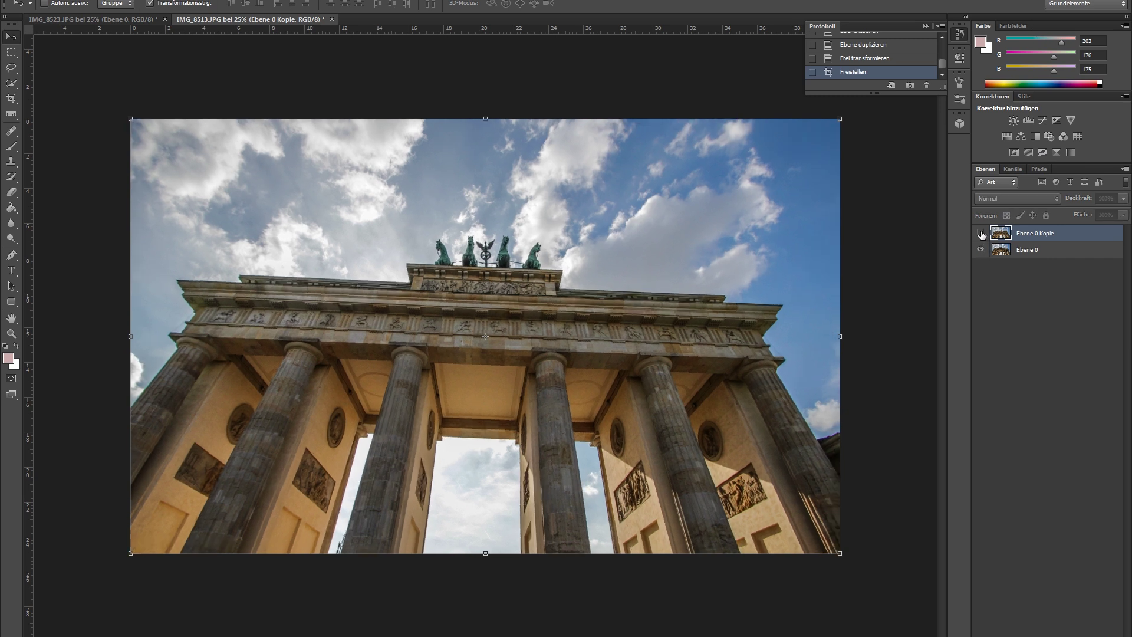
left_click(980, 235)
left_click(981, 235)
left_click(981, 234)
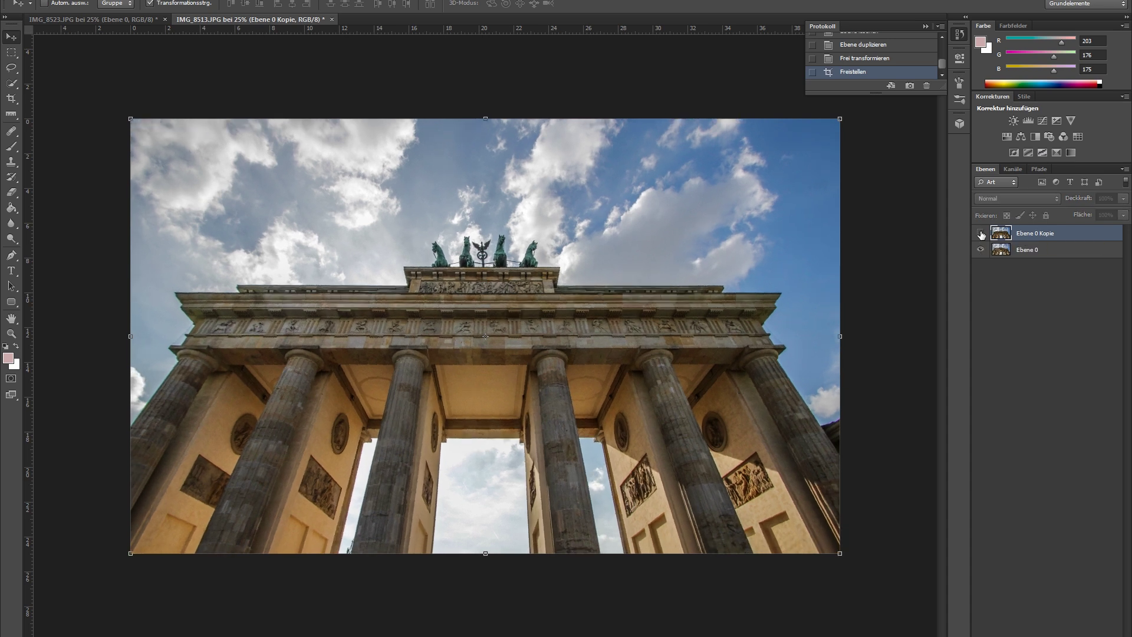